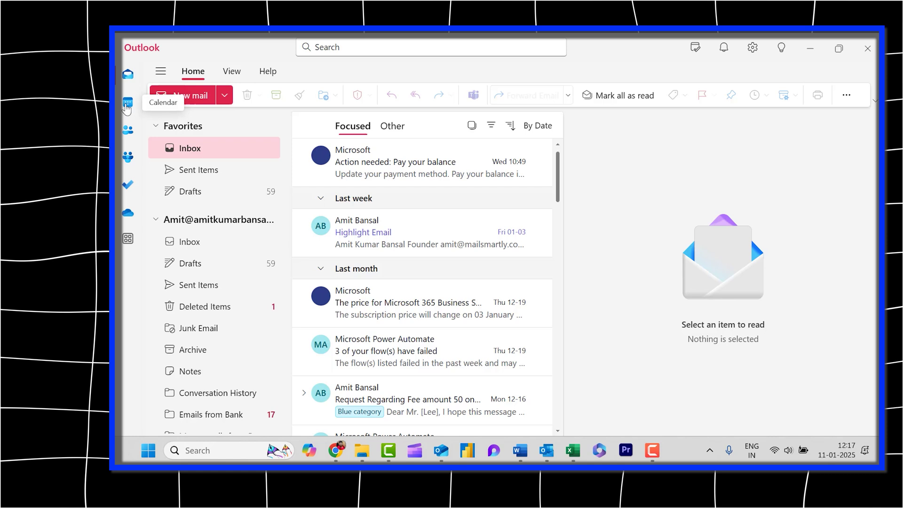
Open Customize for the Mail Home ribbon from the '...' More options menu.
left_click(124, 82)
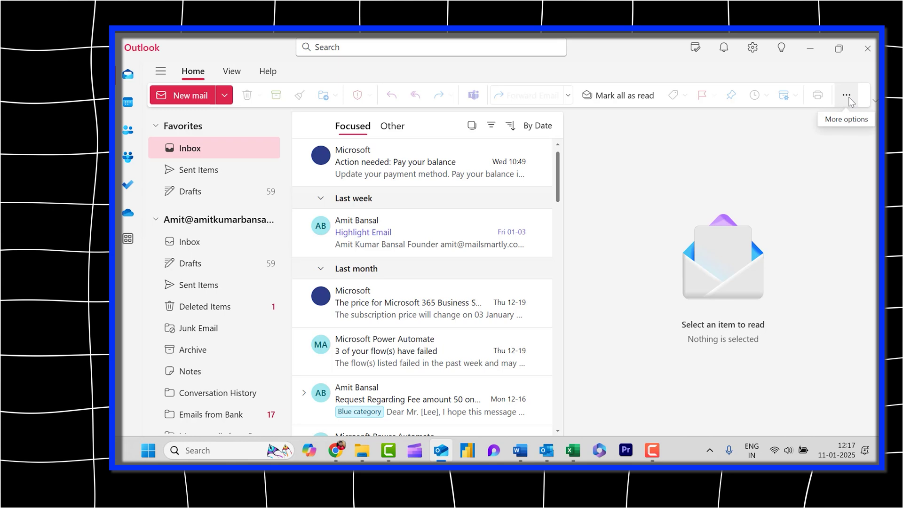
left_click(849, 101)
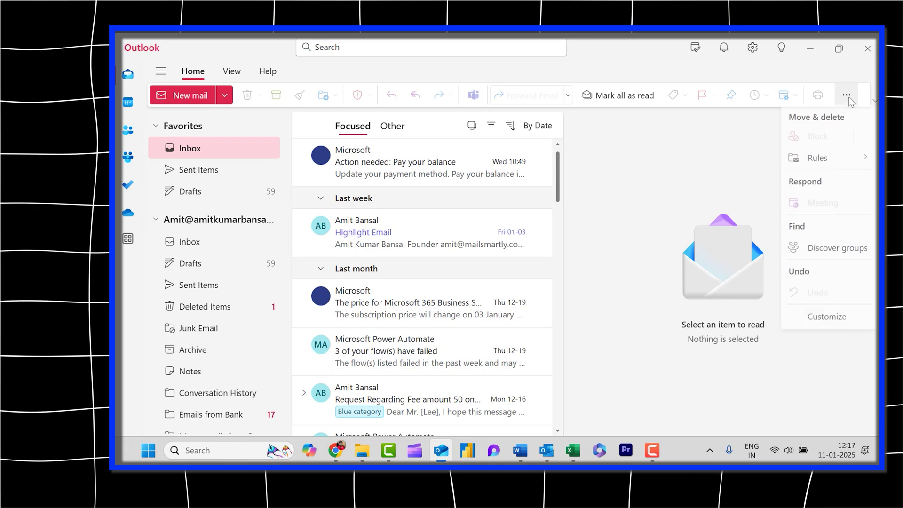
left_click(836, 323)
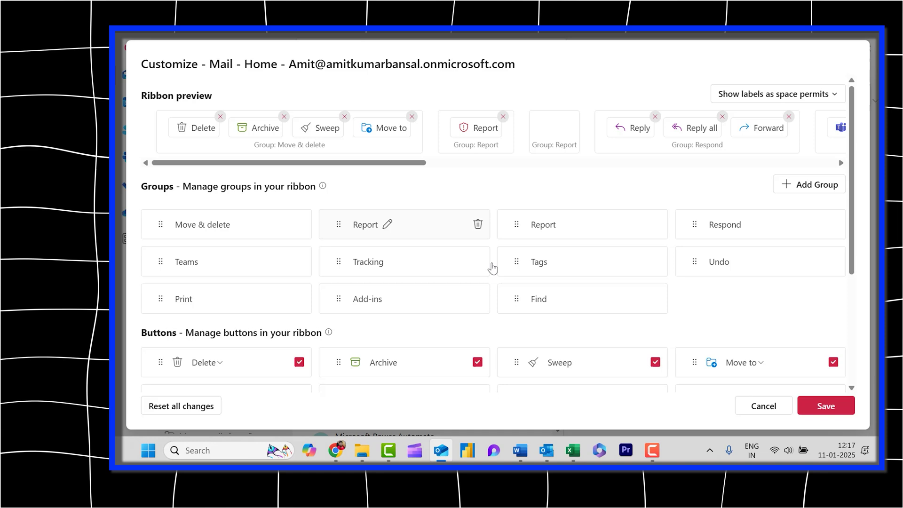
scroll(350, 243, "down", 1)
scroll(350, 243, "down", 1)
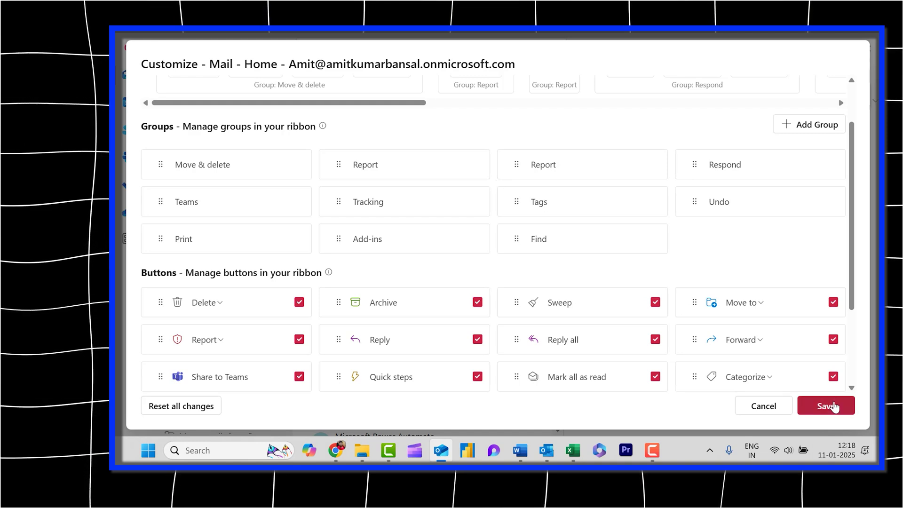
Tick Rules in the Buttons list and save the ribbon customization.
left_click(813, 405)
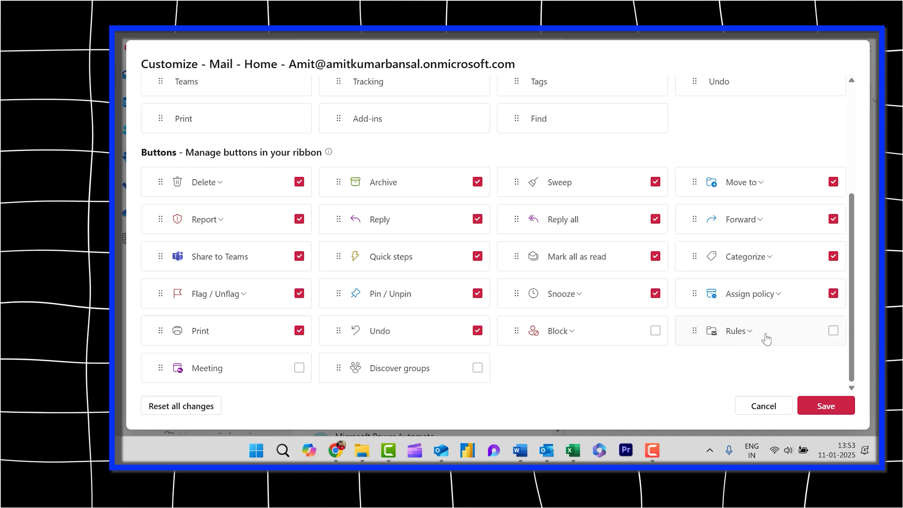
left_click(833, 331)
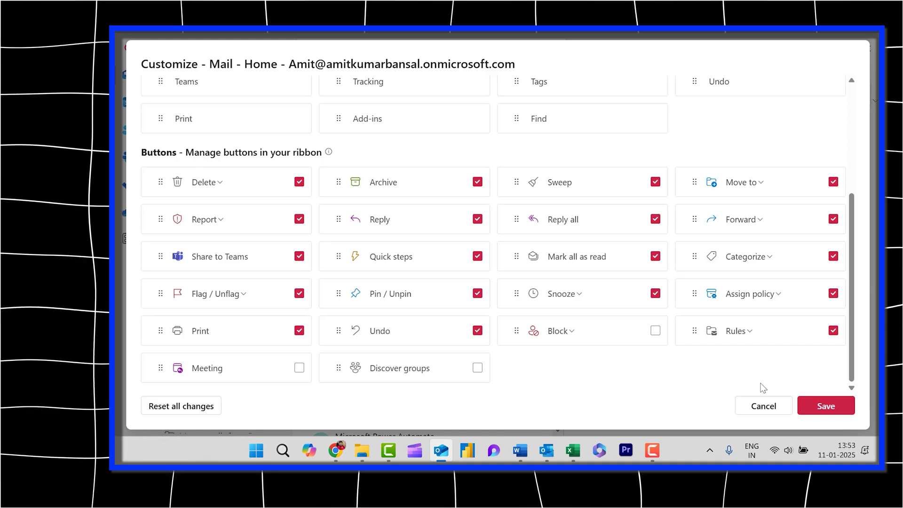
left_click(824, 406)
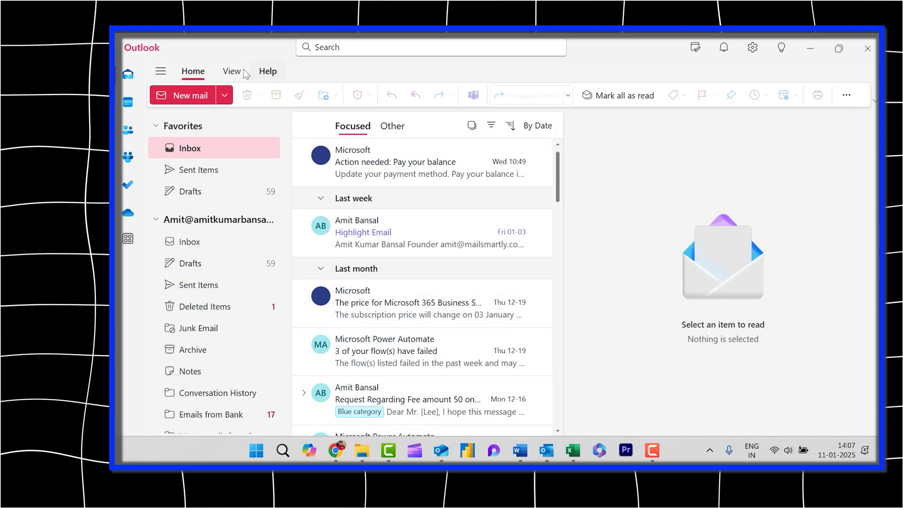
Reopen Customize and untick the Delete button in the Buttons list.
left_click(847, 95)
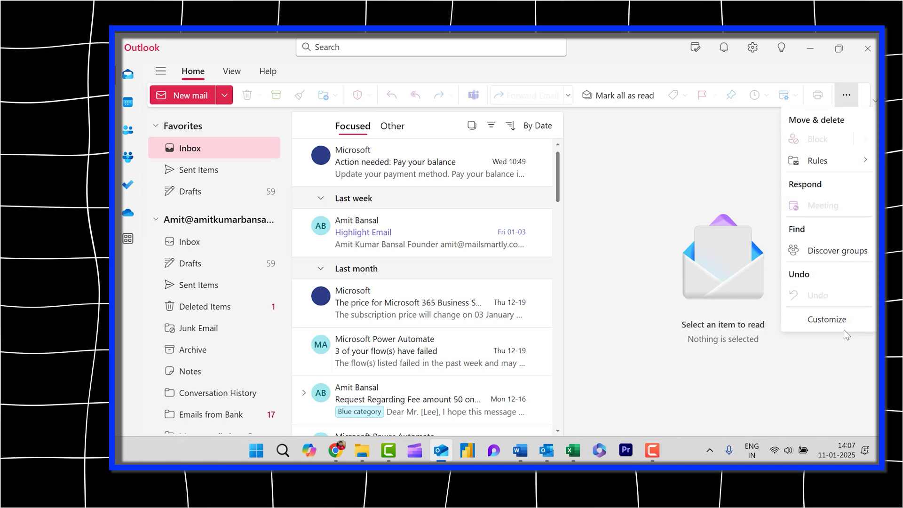
left_click(827, 319)
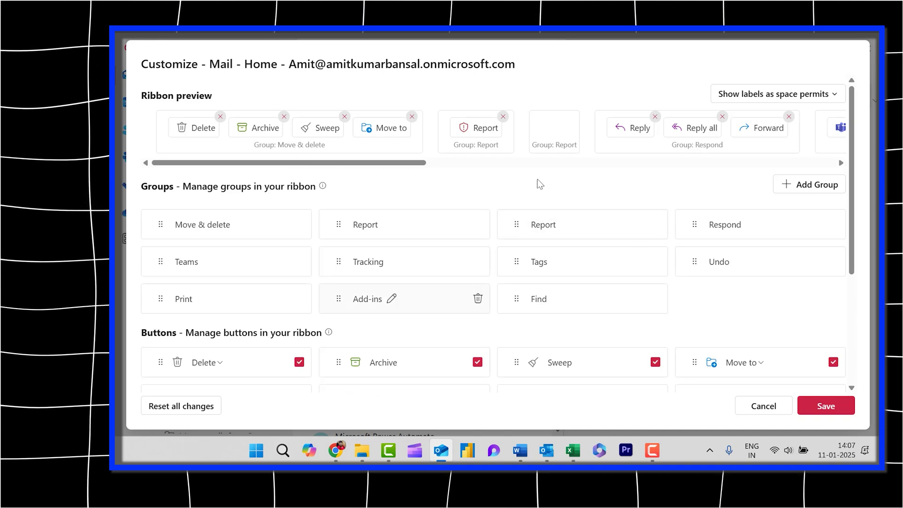
scroll(520, 218, "down", 2)
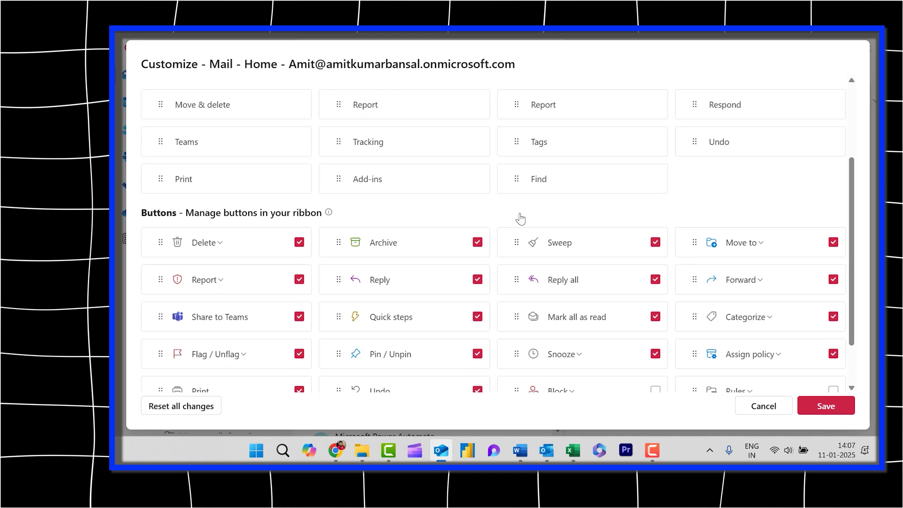
scroll(423, 242, "down", 1)
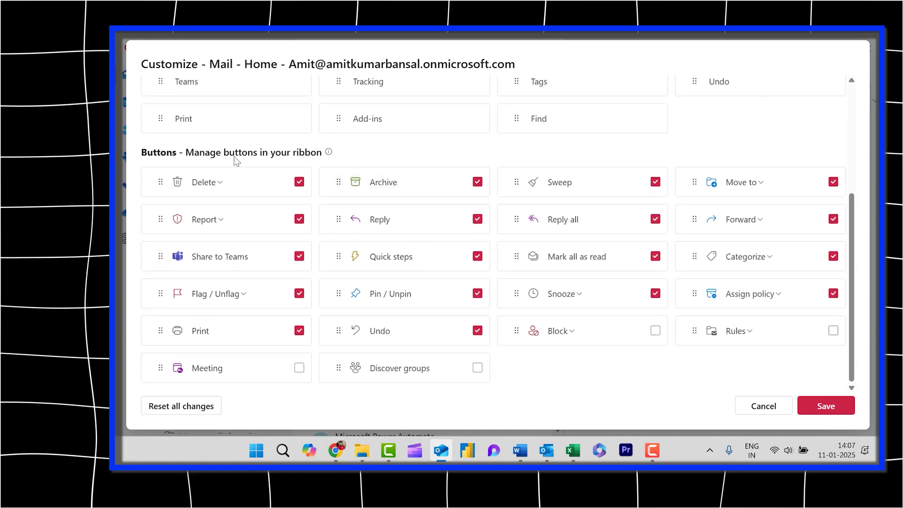
scroll(153, 86, "up", 3)
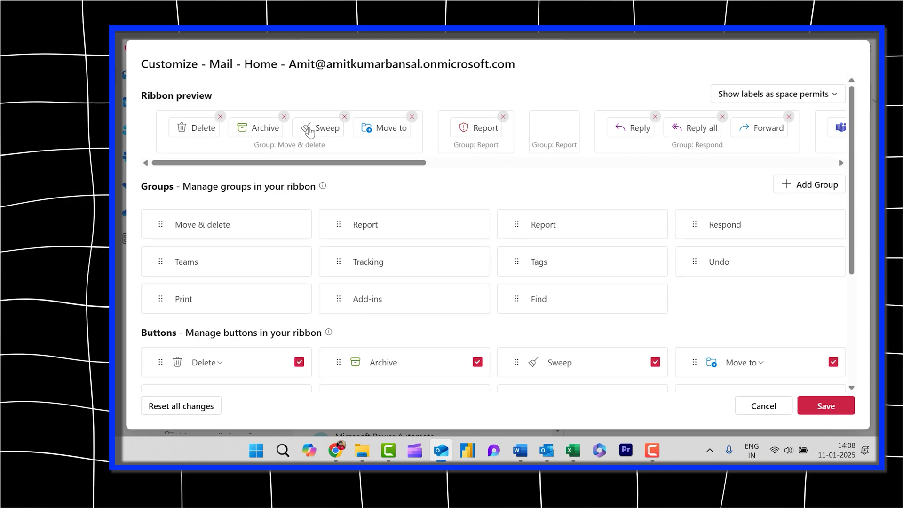
mouse_move(319, 166)
left_mouse_down()
mouse_move(695, 166)
mouse_move(310, 166)
left_mouse_up()
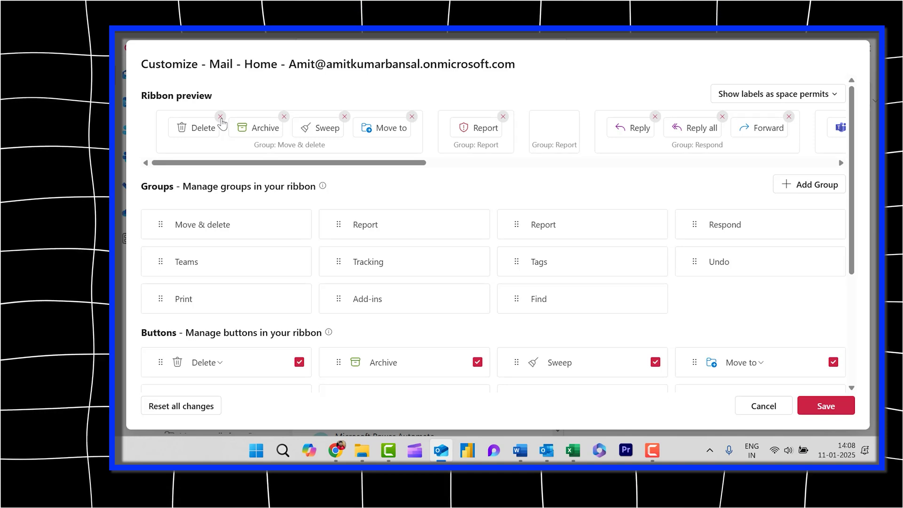
scroll(259, 226, "down", 2)
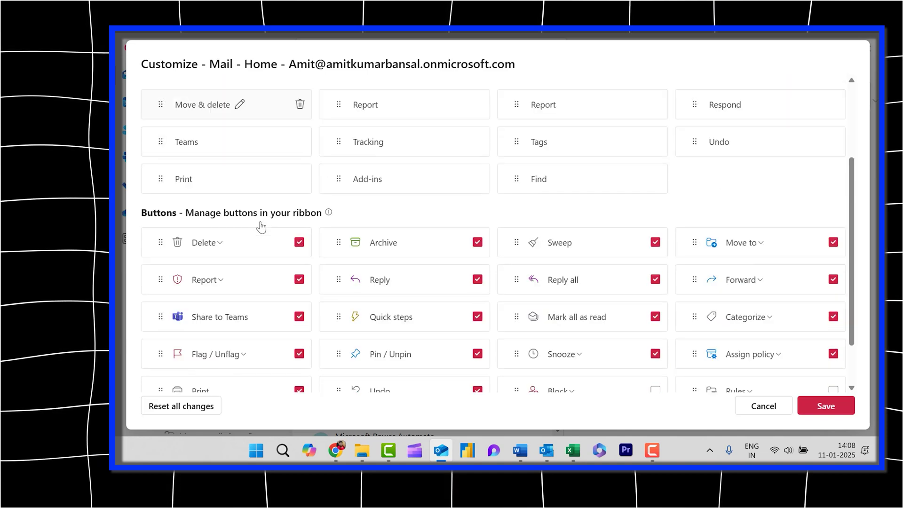
left_click(299, 242)
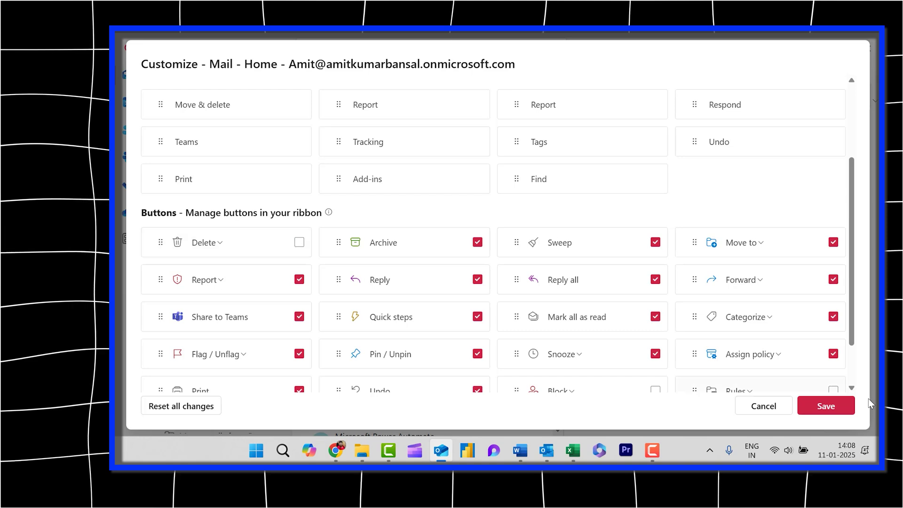
Save the ribbon without Delete and confirm Delete now sits in the overflow menu.
left_click(814, 414)
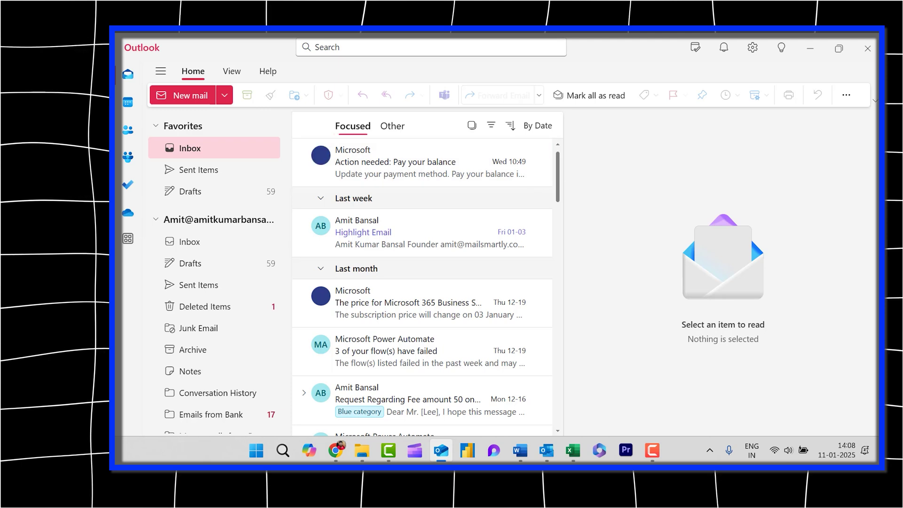
left_click(850, 99)
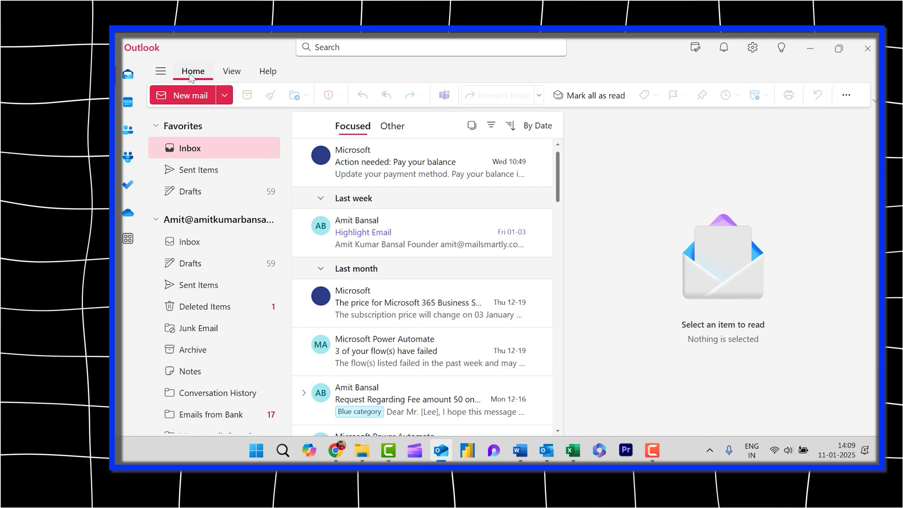
left_click(843, 98)
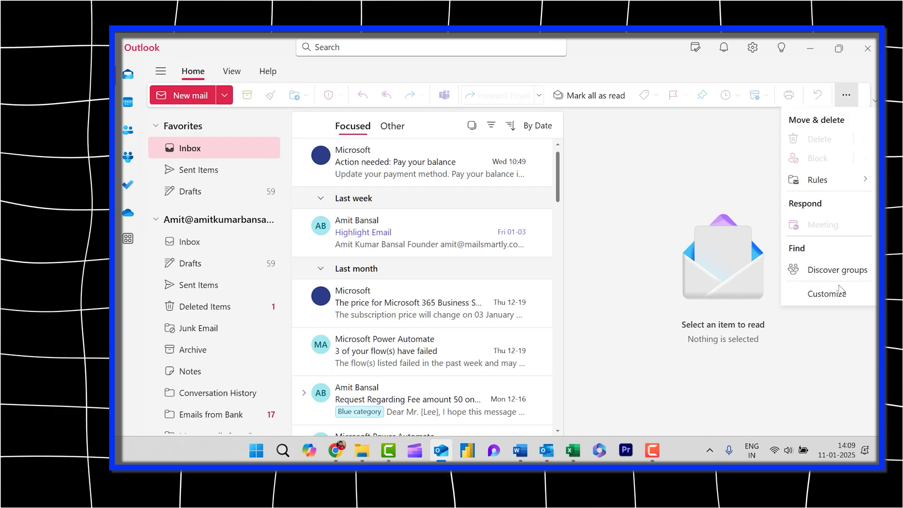
In Ribbon preview, drag Delete from Move & delete into Respond, between Reply all and Forward.
left_click(827, 294)
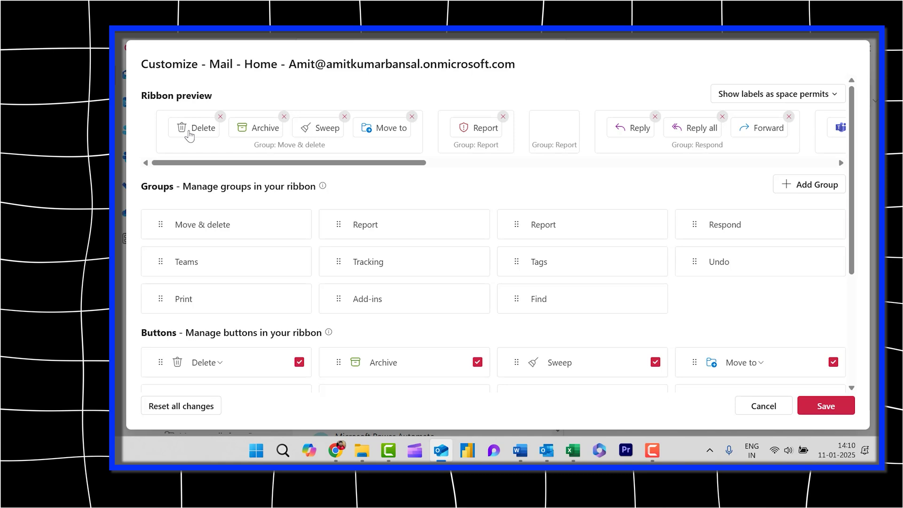
left_click_drag(189, 135, 255, 141)
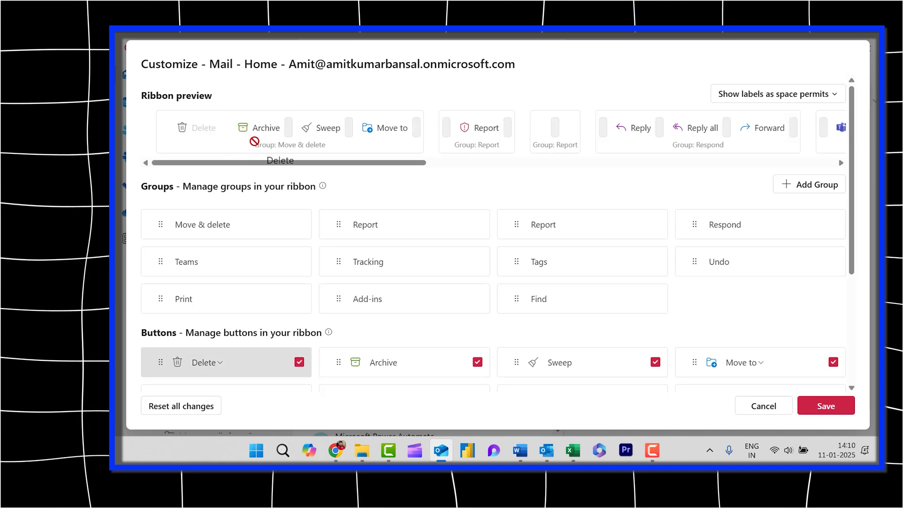
mouse_move(254, 142)
left_mouse_down()
mouse_move(337, 128)
mouse_move(354, 113)
mouse_move(341, 139)
left_mouse_up()
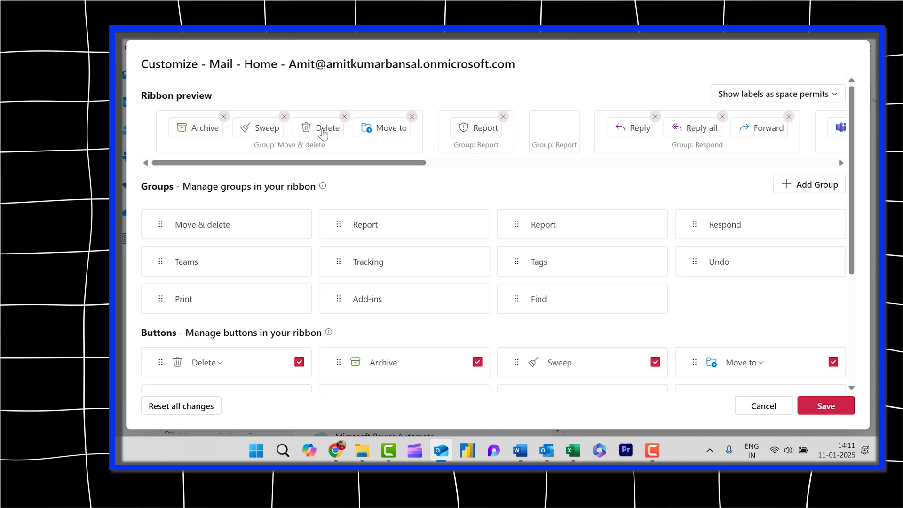
mouse_move(322, 133)
left_mouse_down()
mouse_move(413, 158)
mouse_move(537, 131)
mouse_move(623, 135)
left_mouse_up()
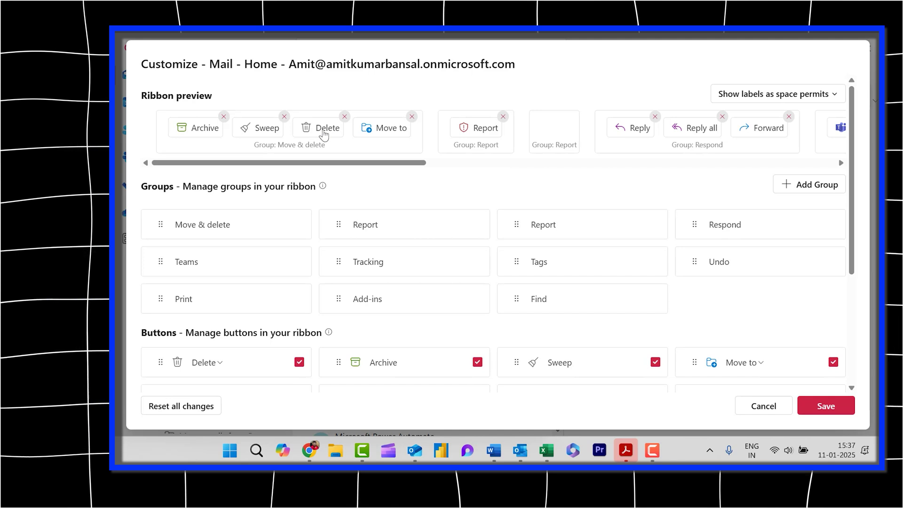
mouse_move(323, 136)
left_mouse_down()
mouse_move(331, 127)
mouse_move(338, 143)
mouse_move(397, 156)
mouse_move(603, 160)
mouse_move(663, 157)
mouse_move(727, 130)
left_mouse_up()
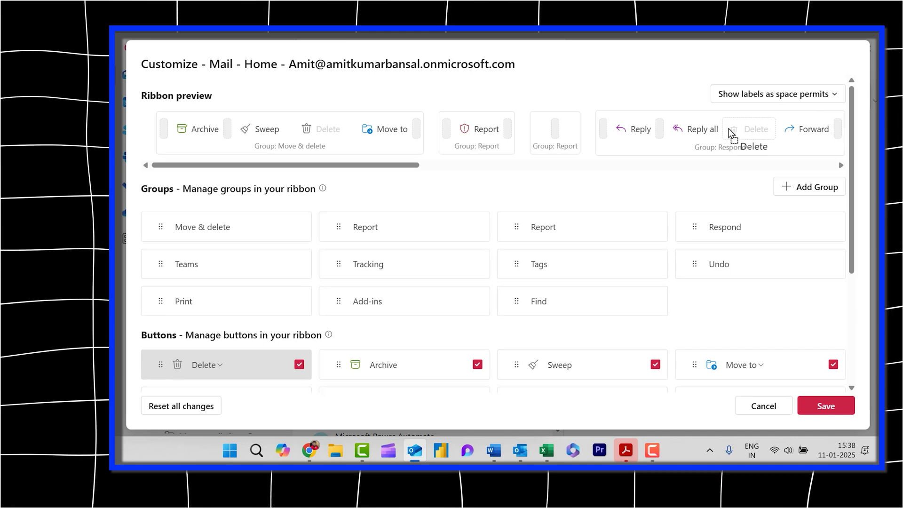
left_click_drag(729, 129, 729, 129)
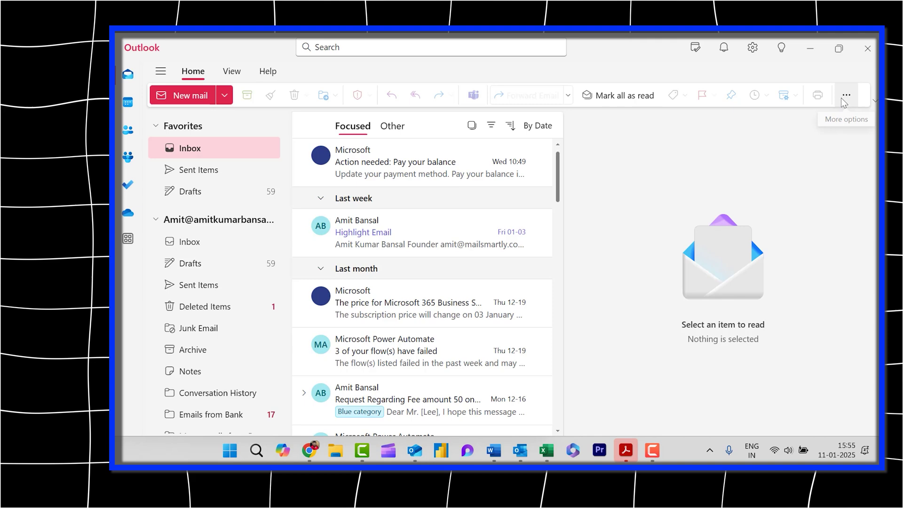
Reopen Customize and add a new empty ribbon group.
left_click(841, 98)
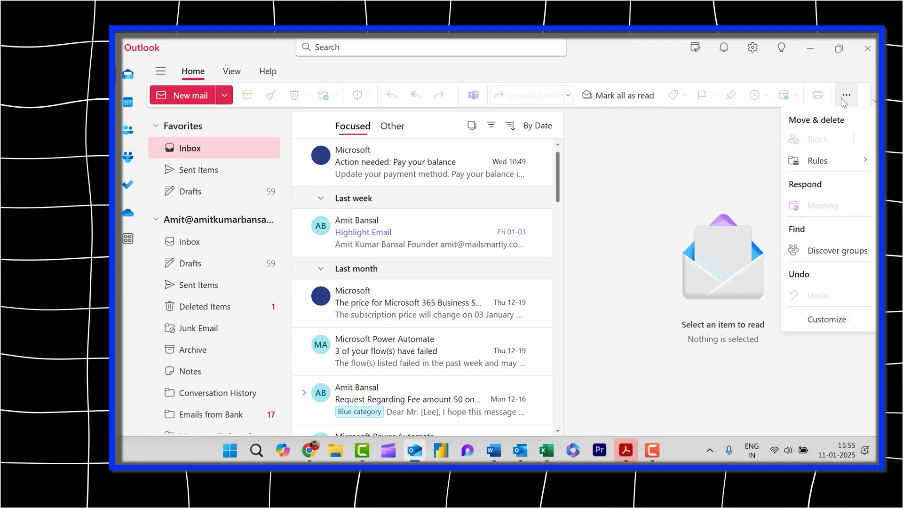
left_click(835, 323)
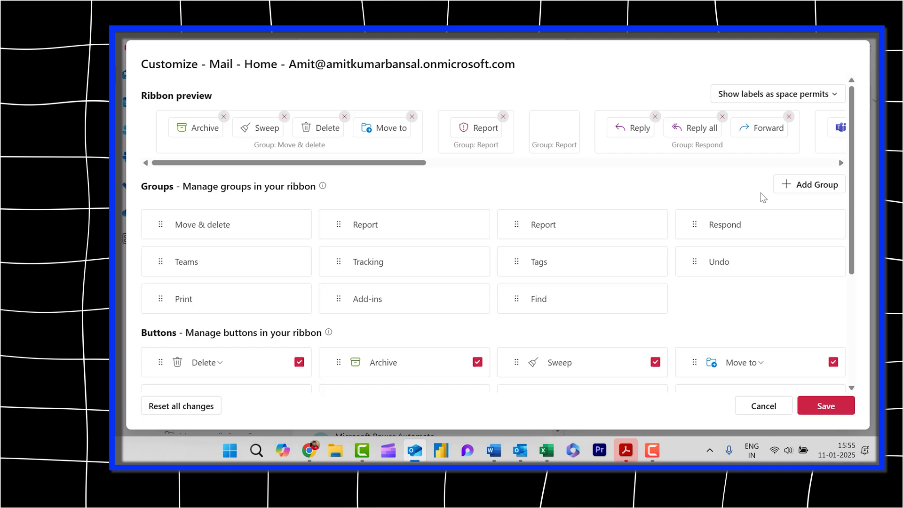
left_click(800, 188)
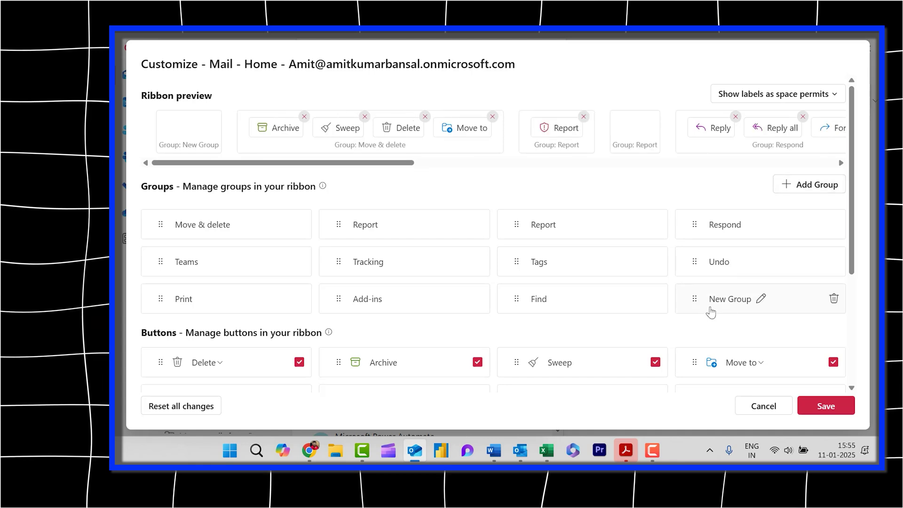
mouse_move(760, 298)
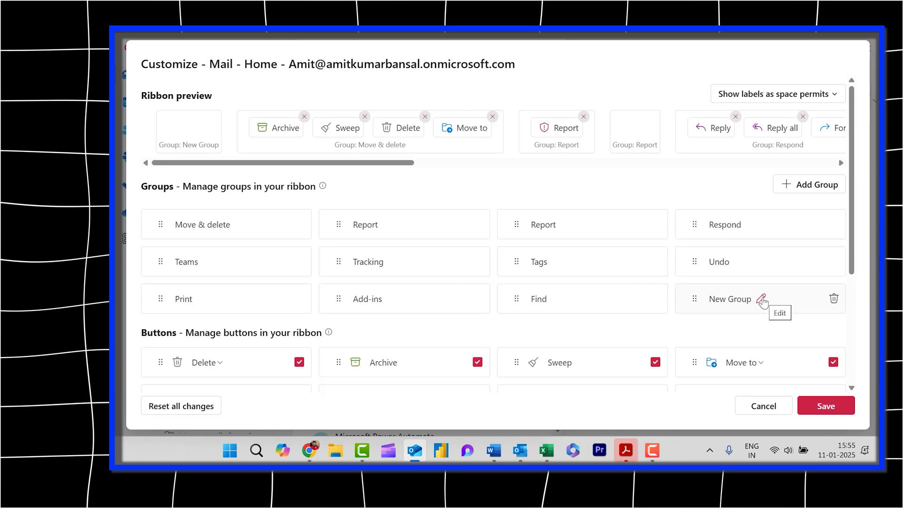
Rename the New Group tile to 'Project'.
left_click(760, 300)
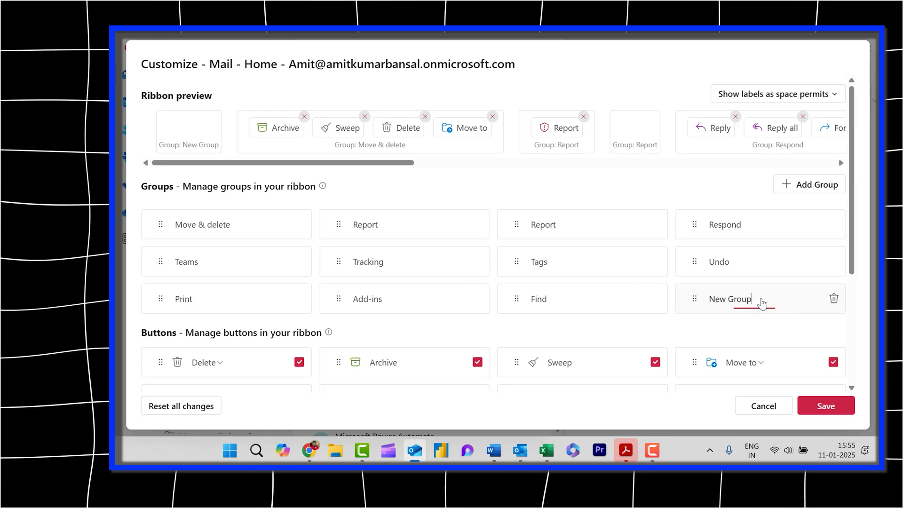
key("ctrl+a")
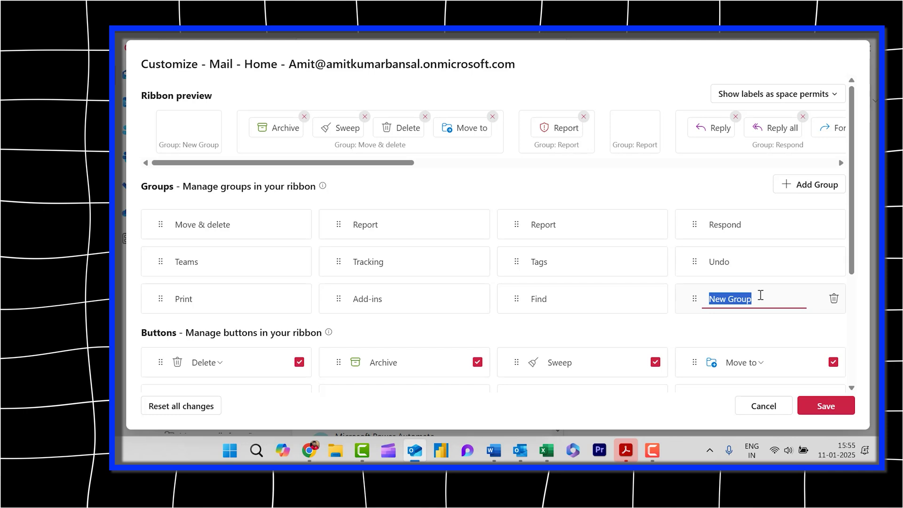
type("Project")
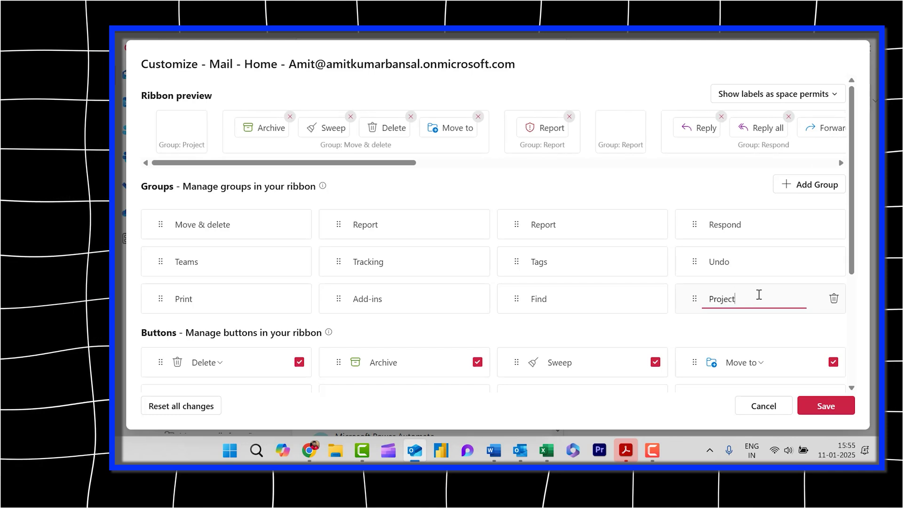
key("Return")
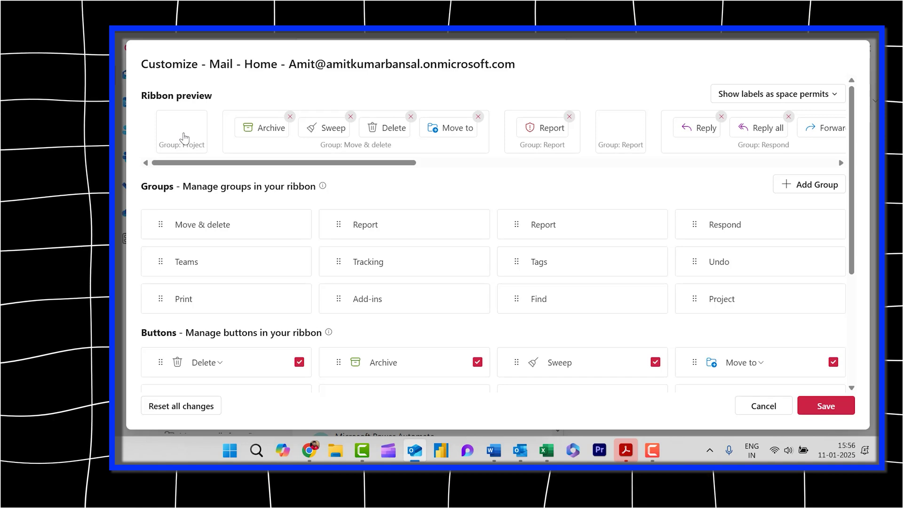
Drag the Project group in Ribbon preview to sit between the two Report groups.
mouse_move(183, 138)
left_mouse_down()
mouse_move(580, 142)
mouse_move(502, 136)
left_mouse_up()
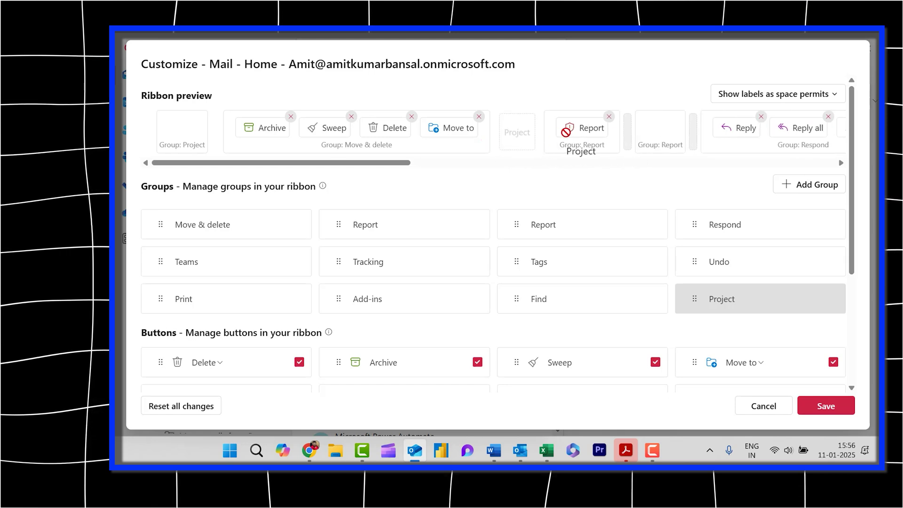
left_click_drag(568, 133, 590, 141)
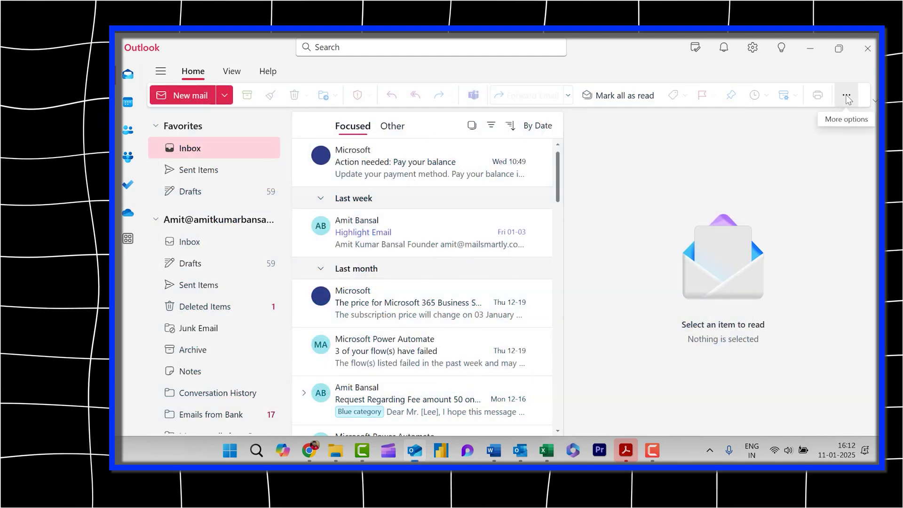
Reopen Customize, delete the Add-ins group tile, and save the ribbon.
left_click(847, 97)
left_click(830, 315)
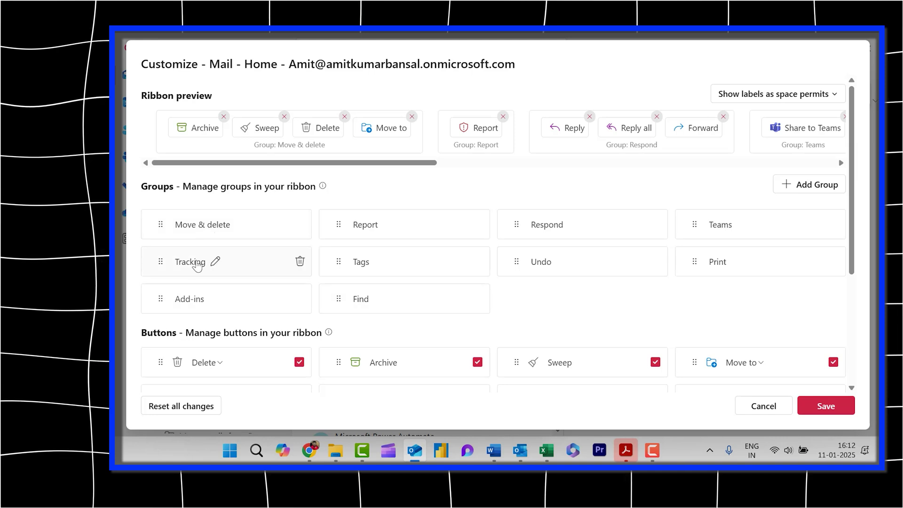
mouse_move(226, 298)
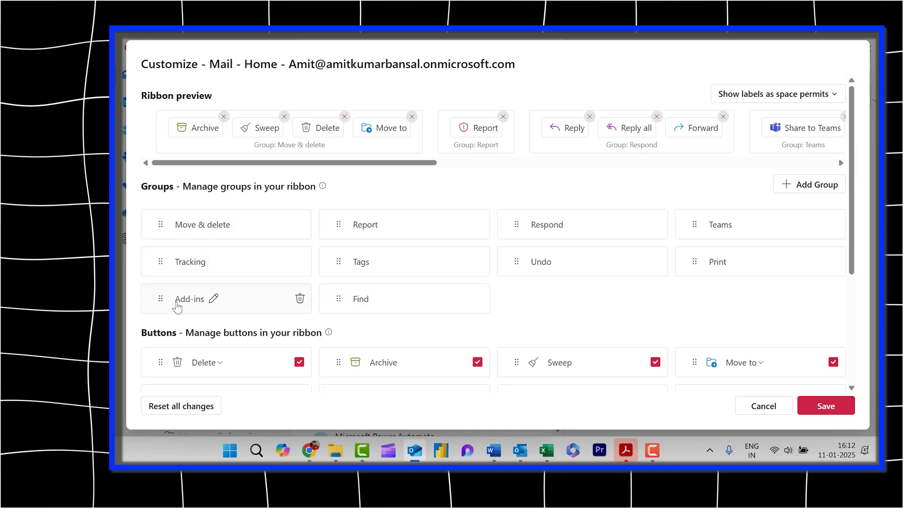
left_click(300, 300)
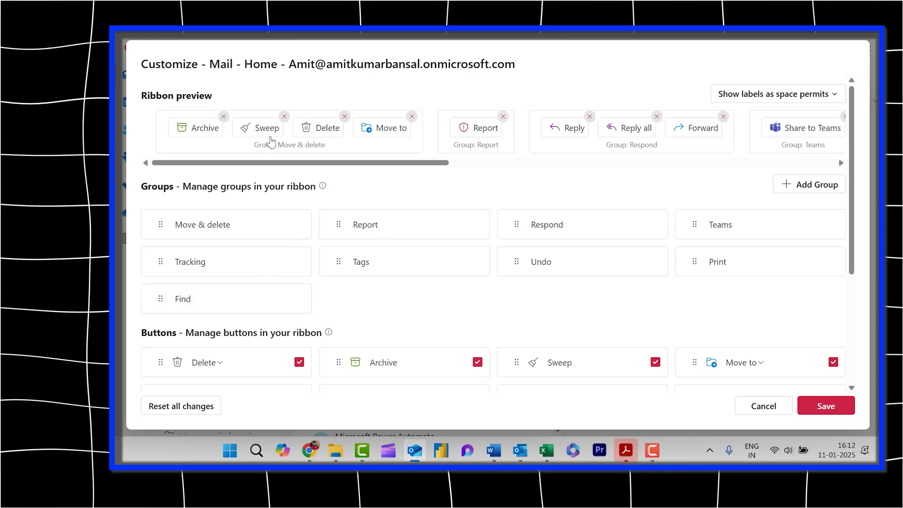
left_click(826, 409)
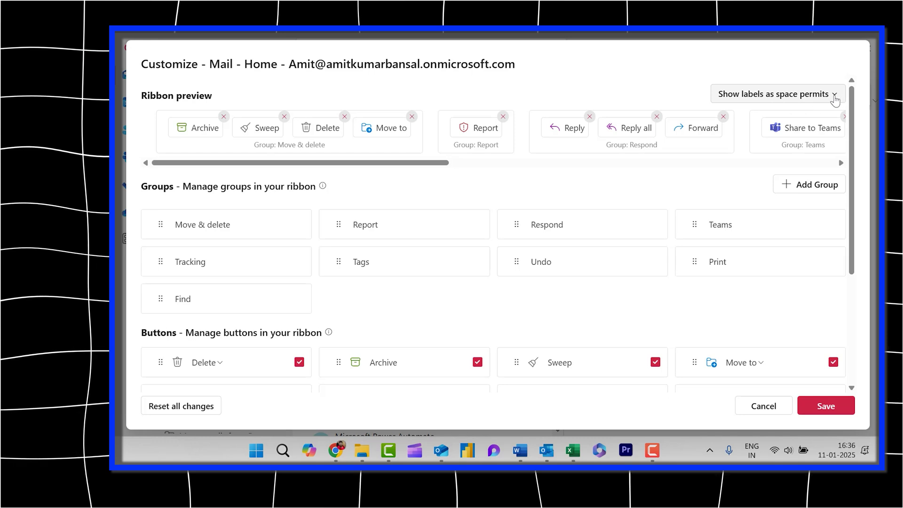
Set the ribbon label option to 'Show labels always' and save.
left_click(836, 99)
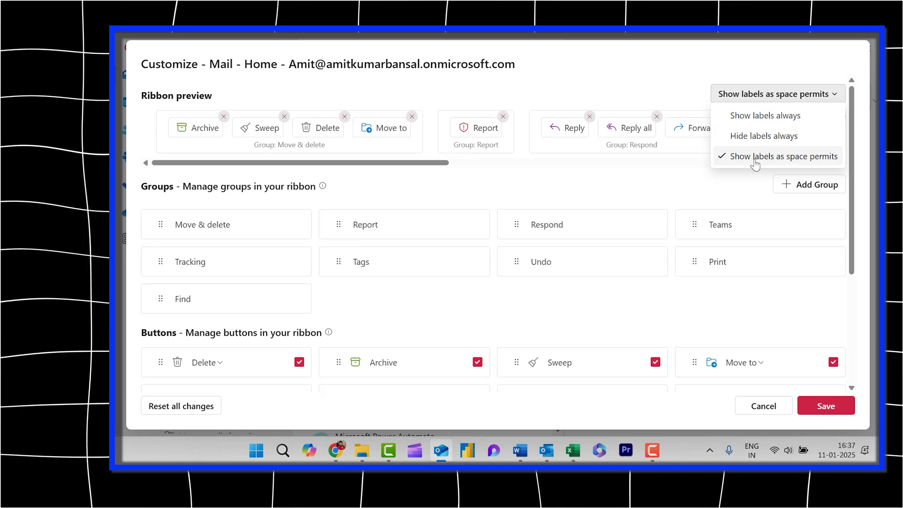
left_click(792, 125)
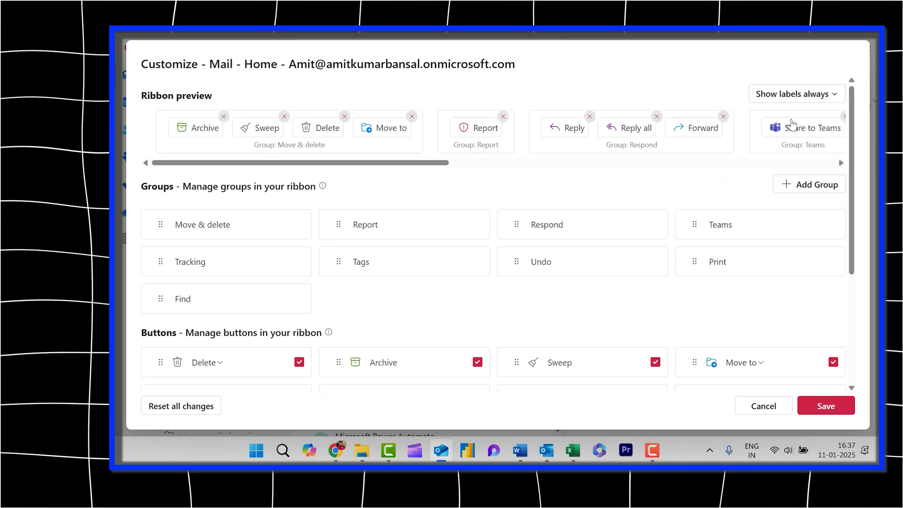
left_click(777, 408)
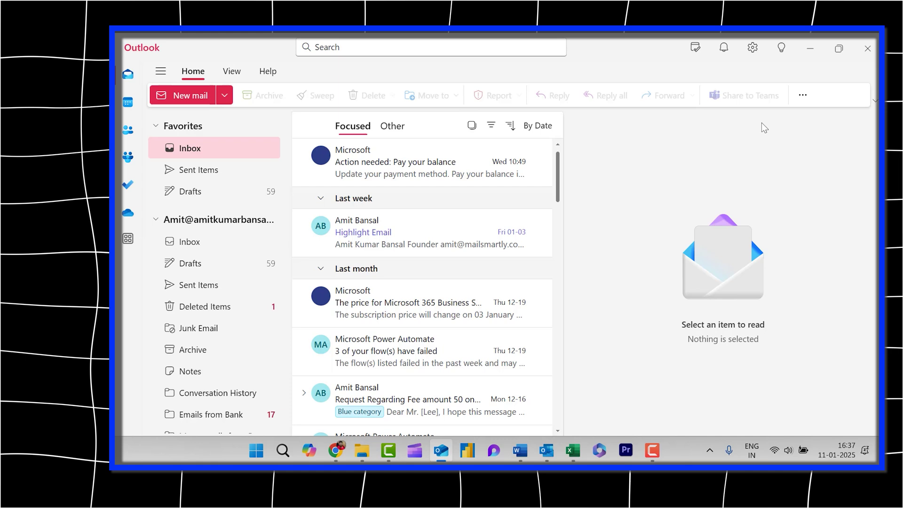
Reopen Customize, set the label option to 'Hide labels always', and save.
left_click(803, 96)
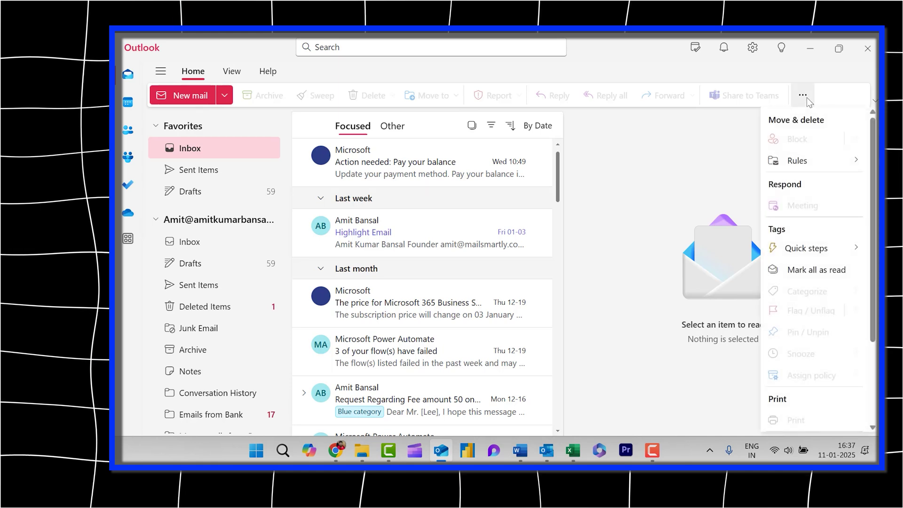
scroll(809, 196, "down", 1)
scroll(812, 211, "down", 1)
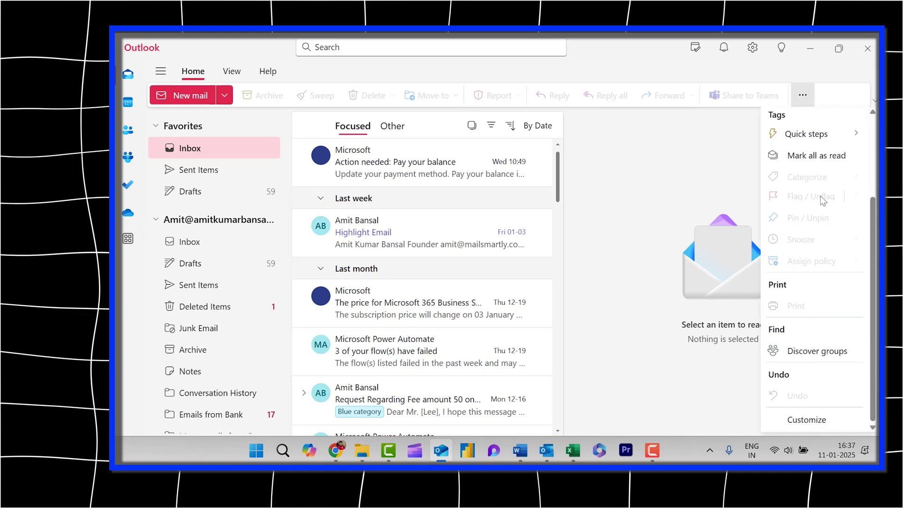
scroll(813, 282, "down", 2)
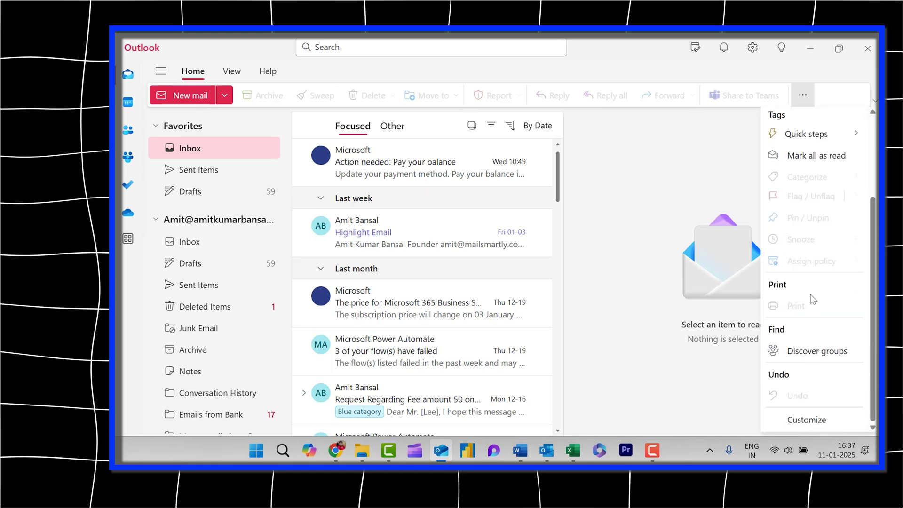
left_click(809, 422)
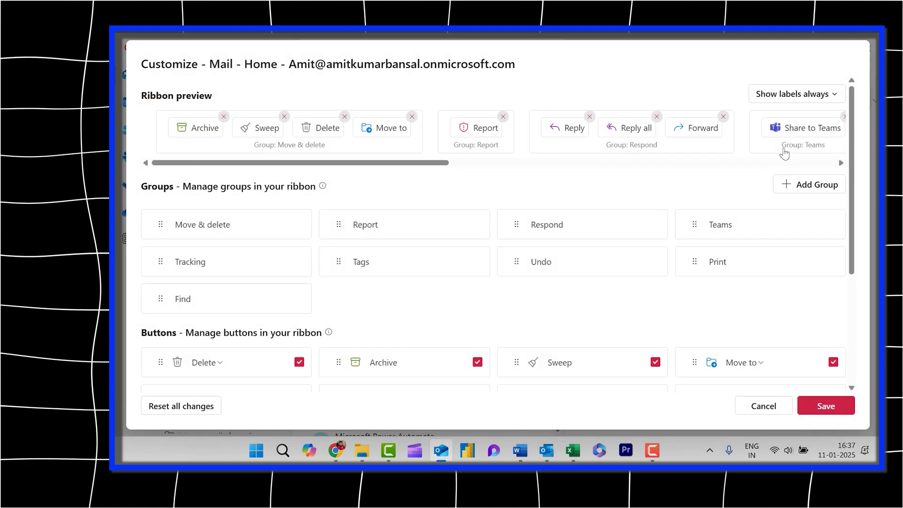
left_click(835, 96)
left_click(782, 138)
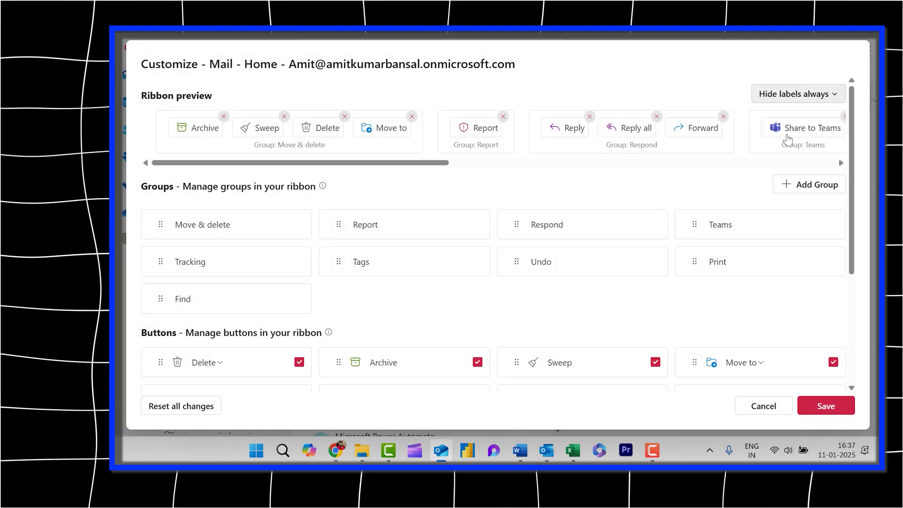
left_click(825, 408)
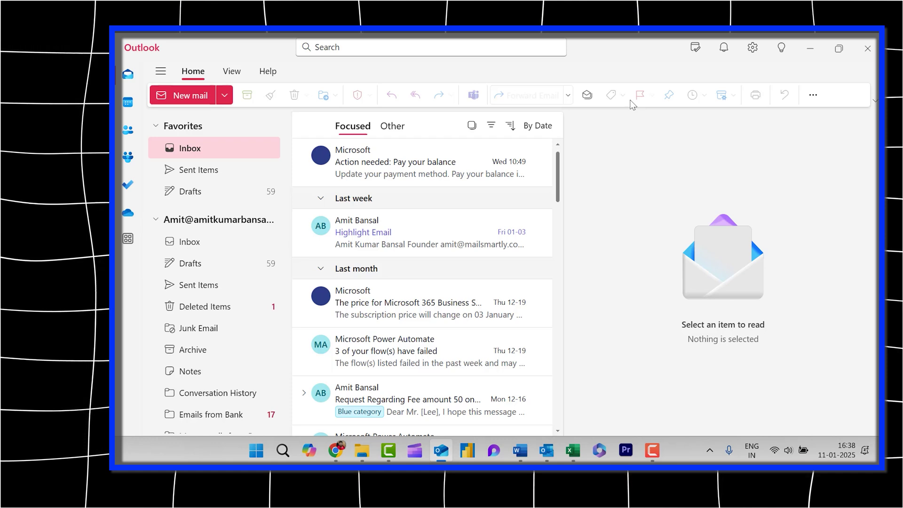
Set the ribbon label display to 'Show labels as space permits' and save the customization.
left_click(815, 96)
left_click(826, 275)
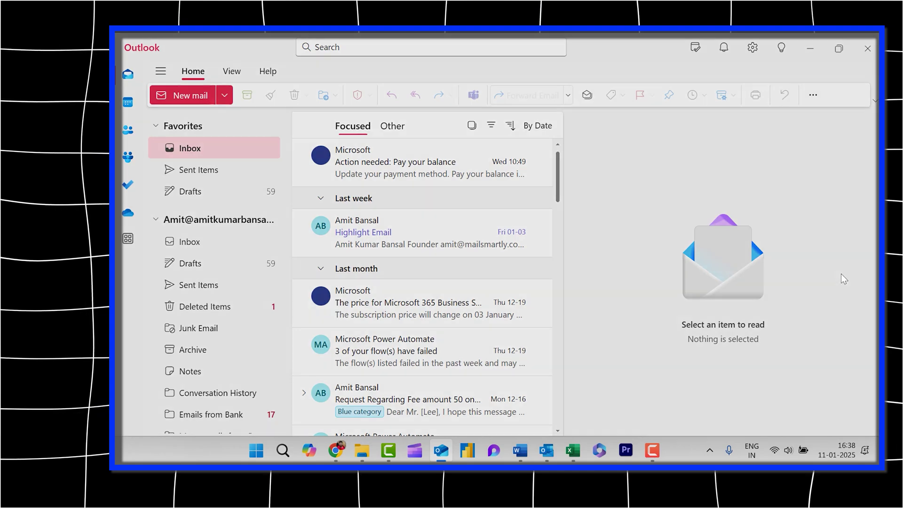
left_click(827, 104)
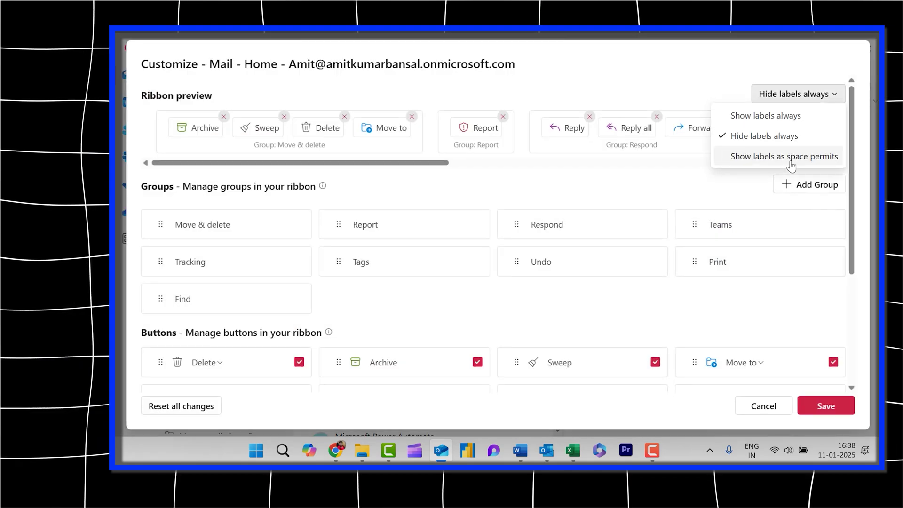
left_click(754, 158)
left_click(822, 407)
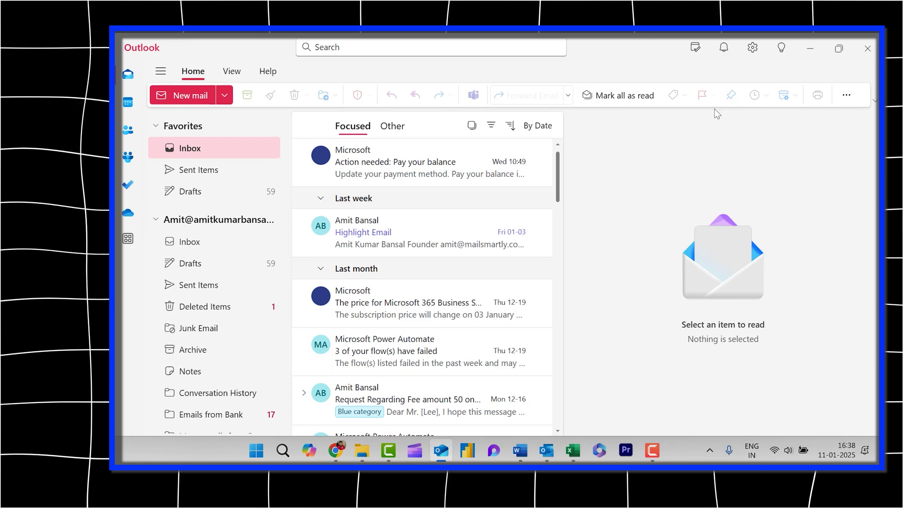
left_click(847, 94)
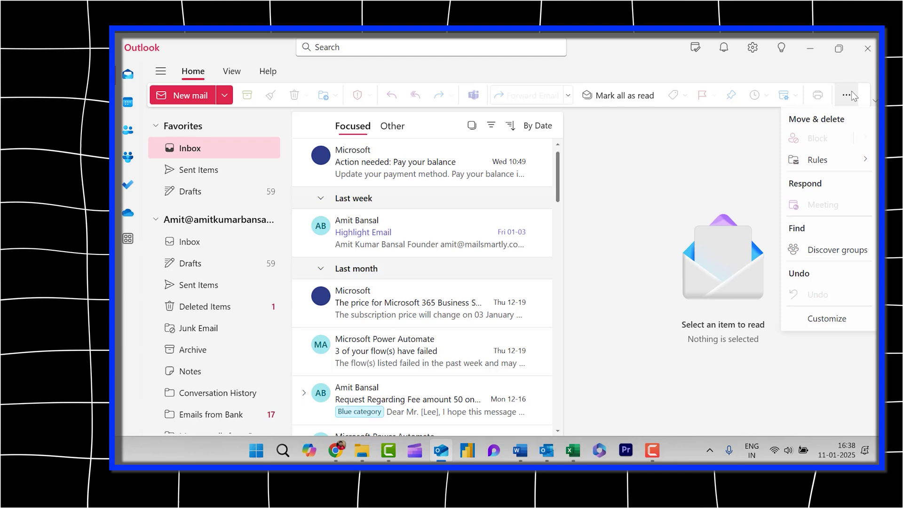
left_click(843, 322)
left_click(814, 95)
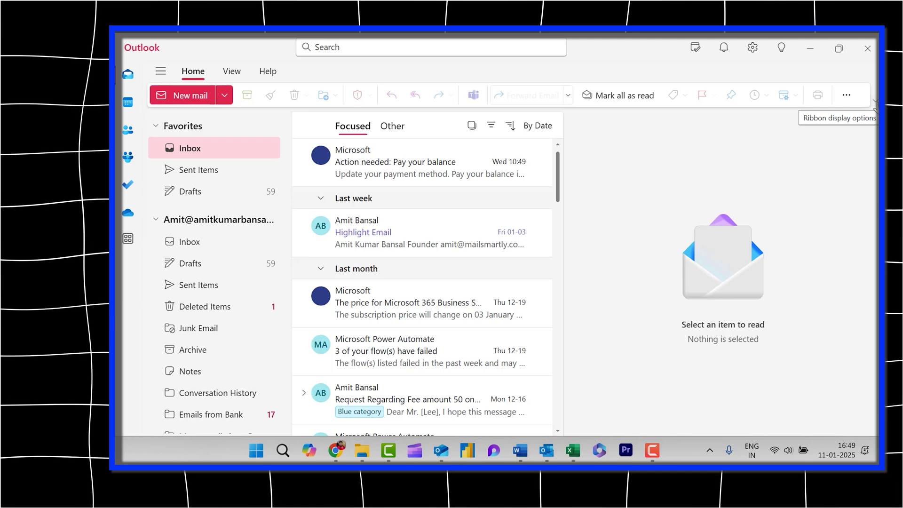
left_click(875, 103)
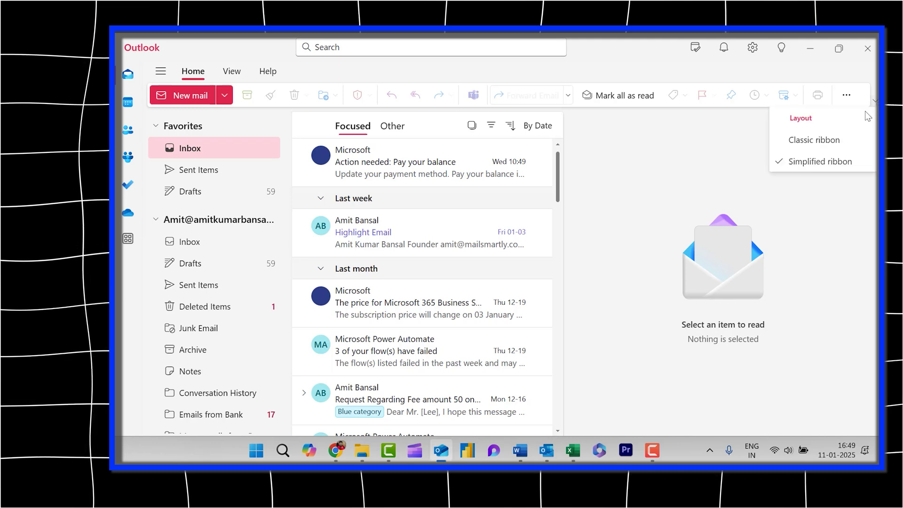
left_click(830, 141)
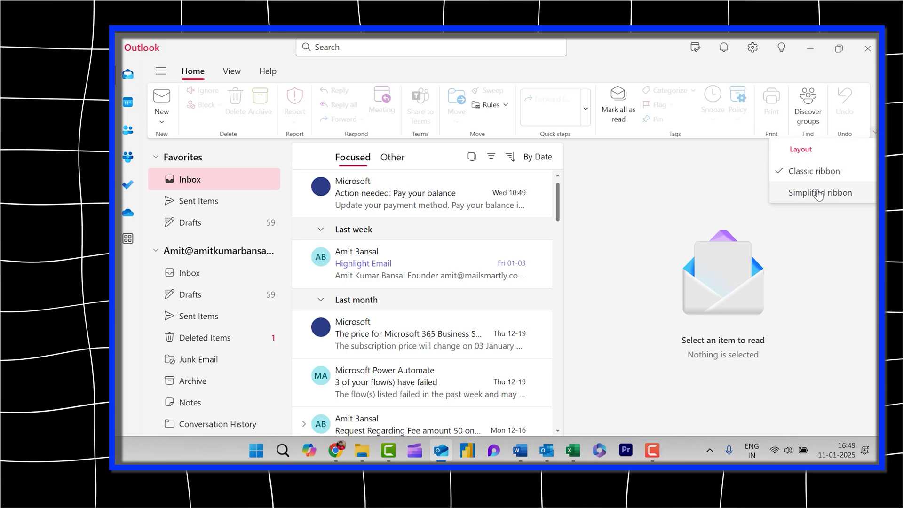
left_click(818, 191)
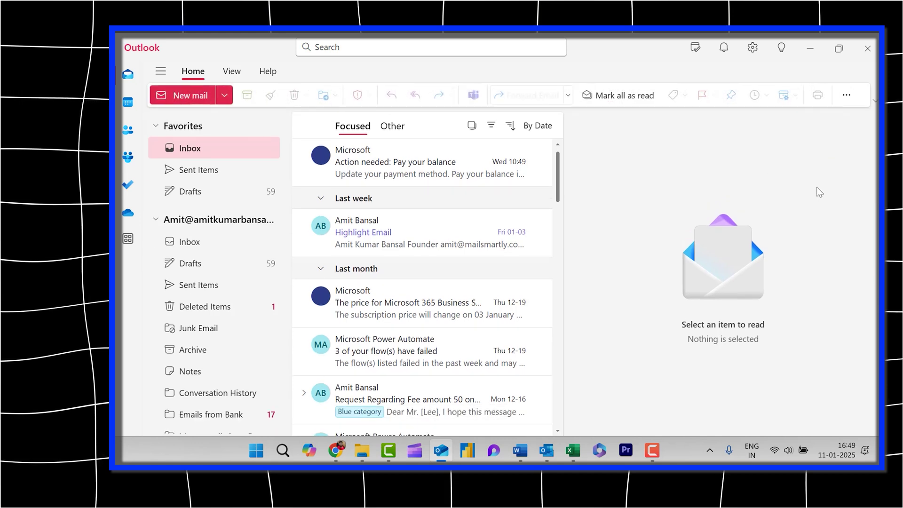